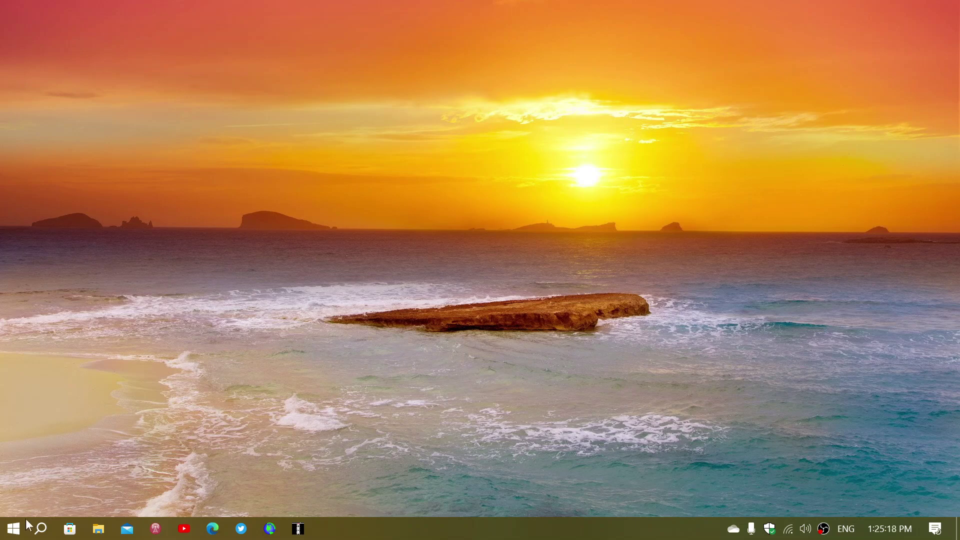
- Launch Settings from the Start menu and go to the Apps & features page
left_click(15, 531)
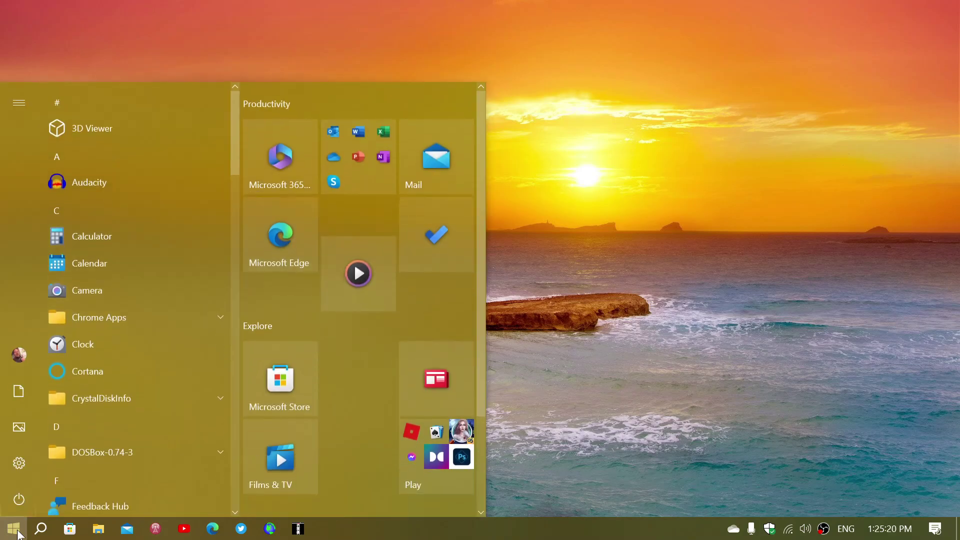
left_click(17, 472)
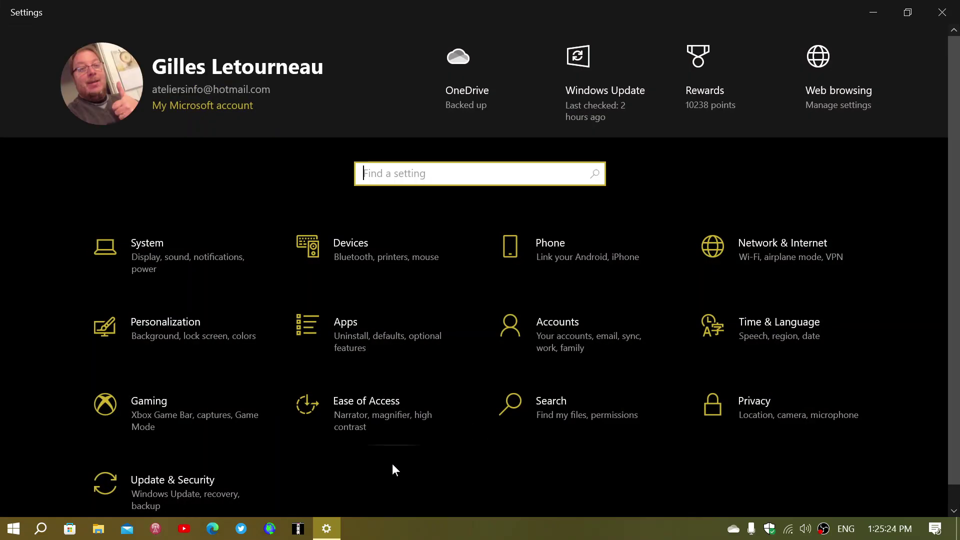
left_click(359, 326)
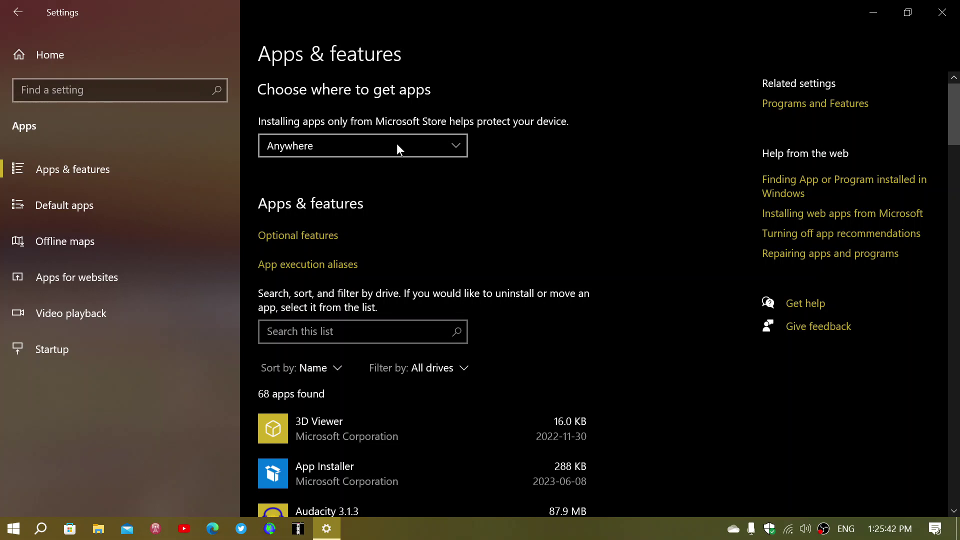
- Set 'Choose where to get apps' to 'The Microsoft Store only (recommended)'
left_click(398, 148)
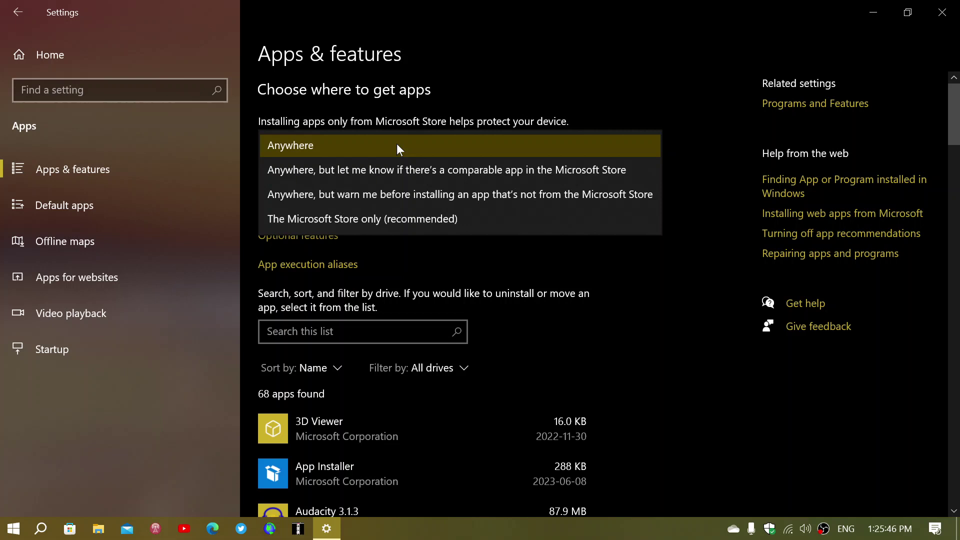
left_click(379, 219)
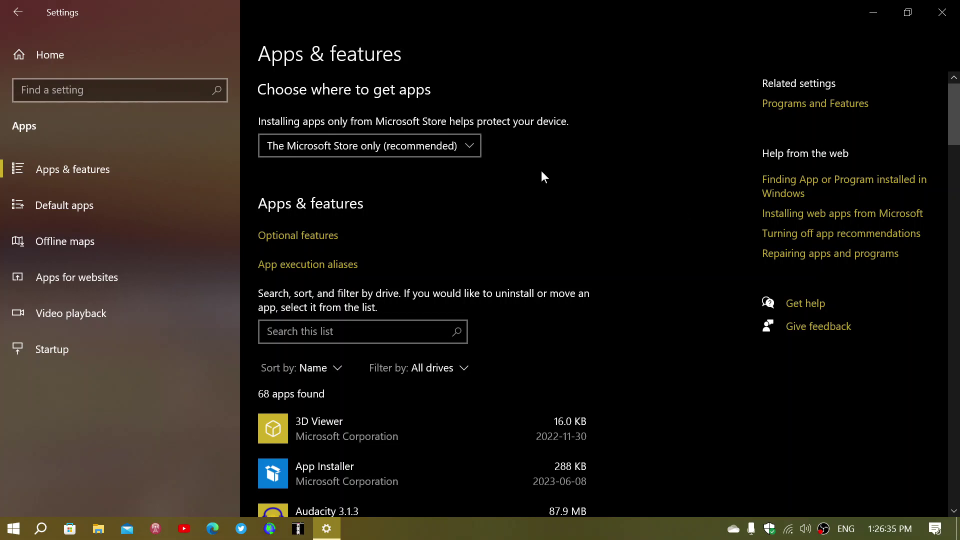
- Switch 'Choose where to get apps' back to Anywhere and close the Settings window
left_click(415, 149)
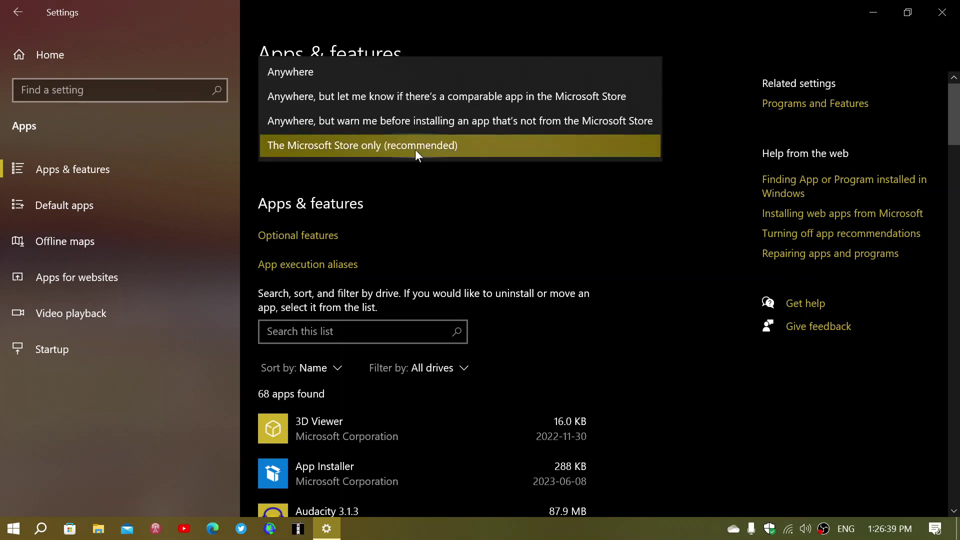
left_click(416, 72)
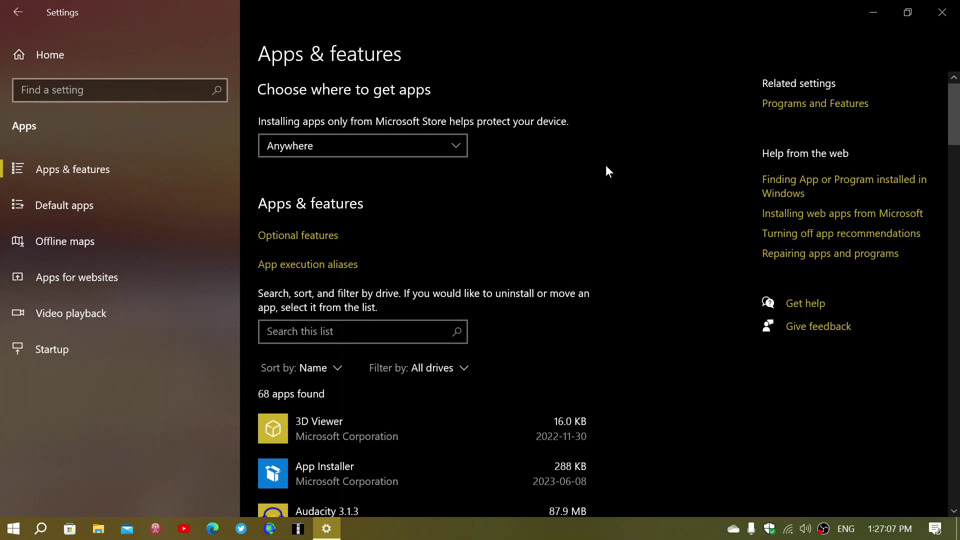
left_click(954, 11)
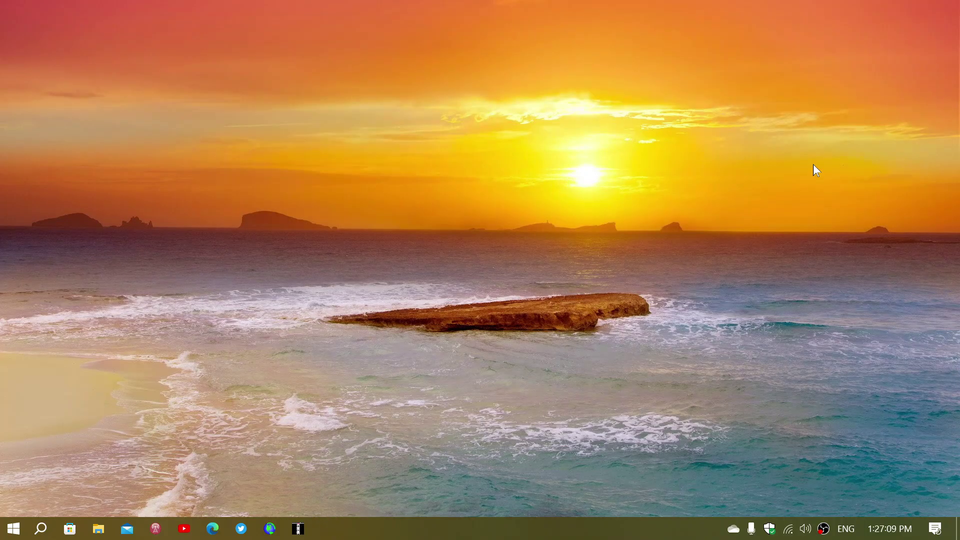